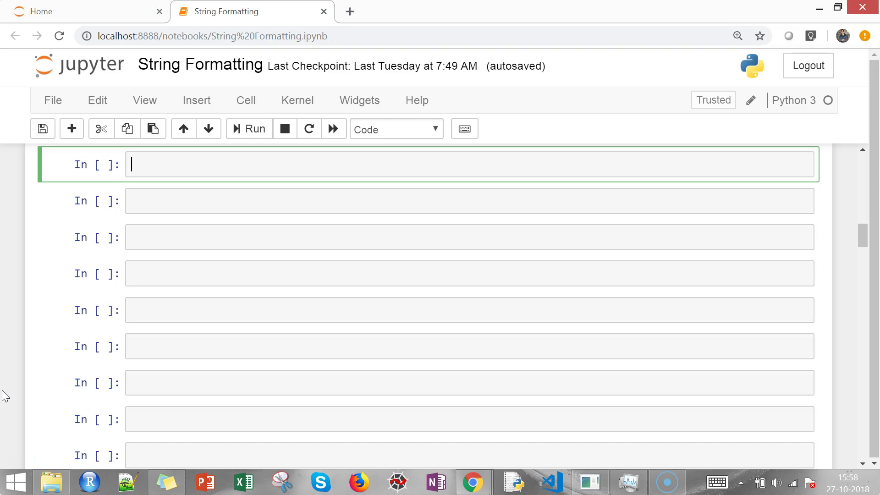
text(# )
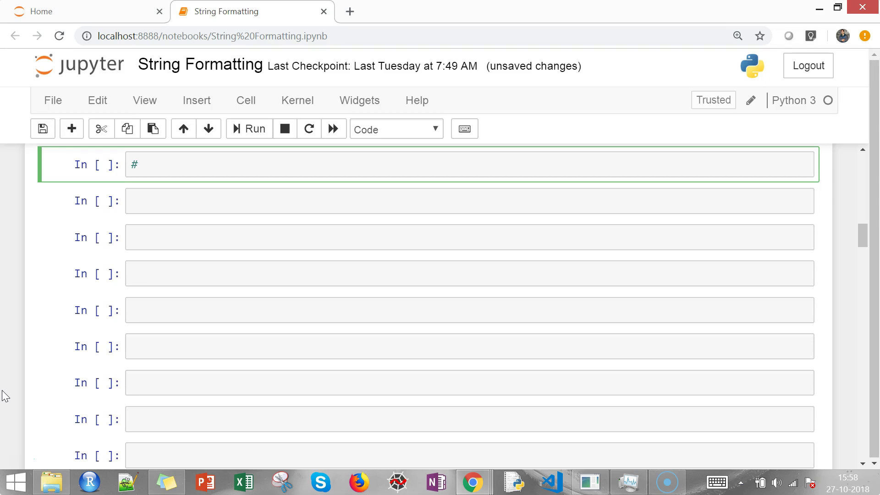
text(d)
Enter the comment lines # d, # f, # b, # o and # x, then run the cell.
key(Return)
text(# )
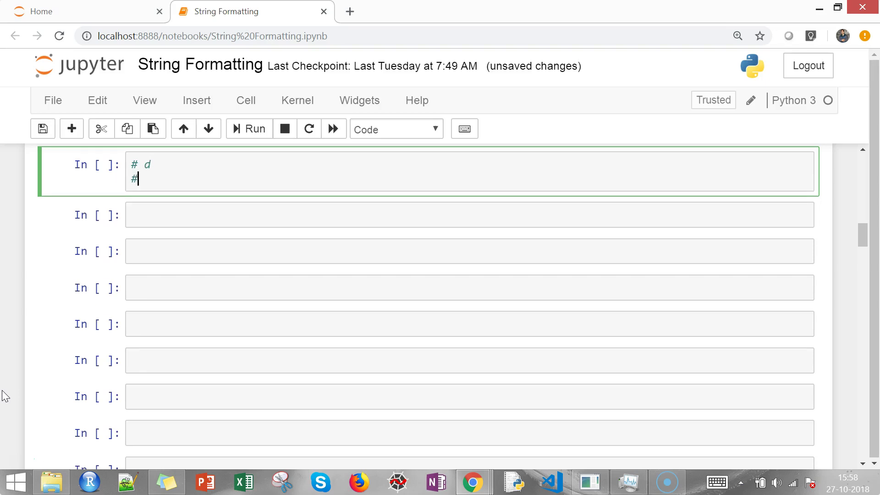
text(f)
key(Return)
text(# )
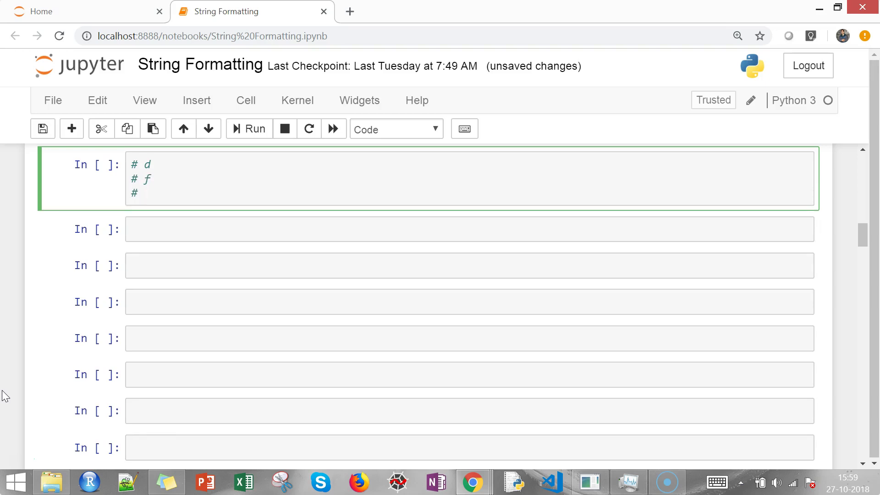
text(b)
key(Return)
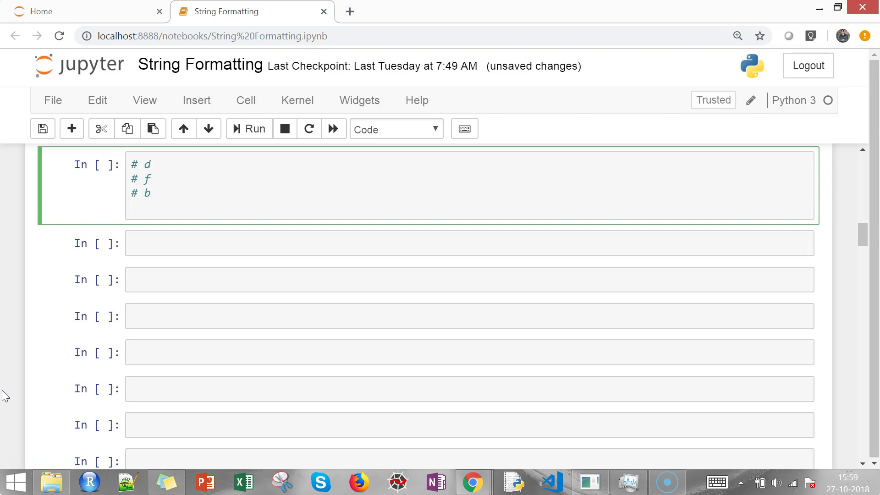
text(# )
text(o)
key(Return)
text(# )
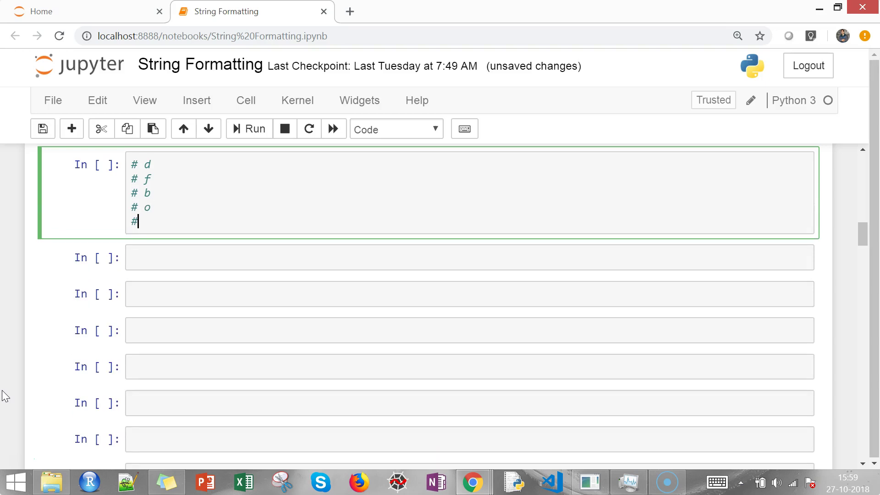
text(x)
key(shift+Return)
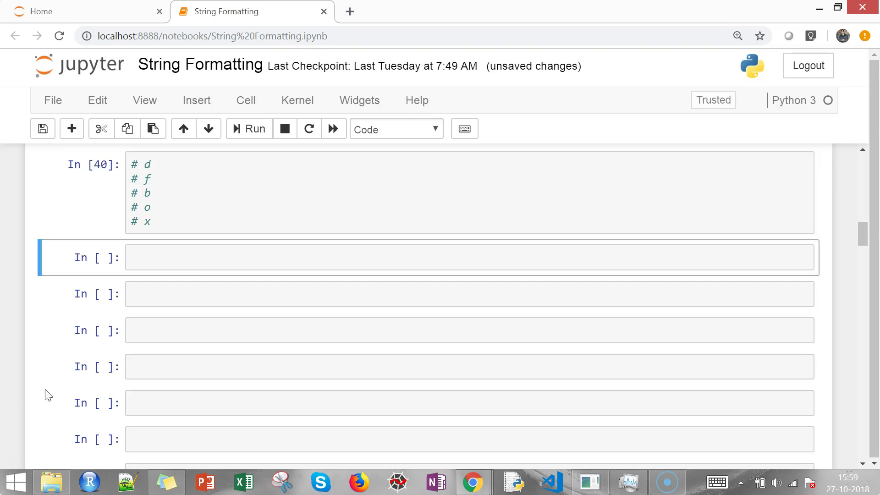
Add :d to the placeholder in print("my weight is {}".format(73)) and run it.
click(184, 256)
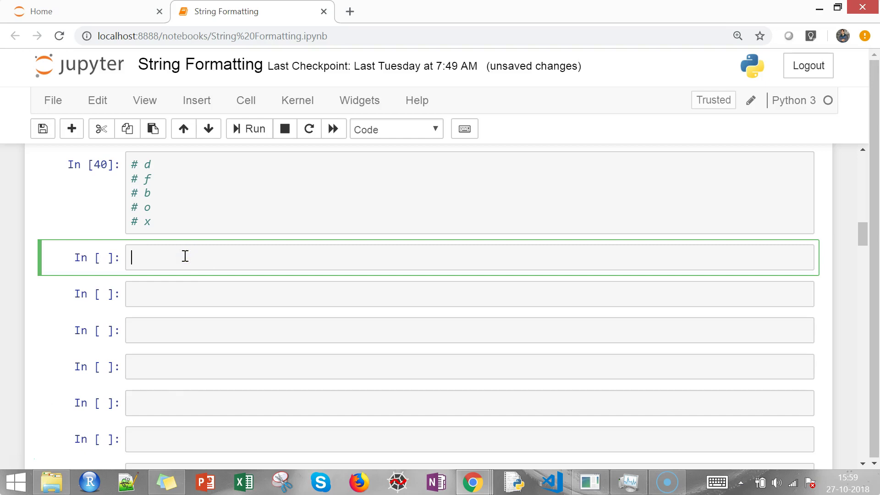
text(print)
text((")
text(my we)
text(ight is )
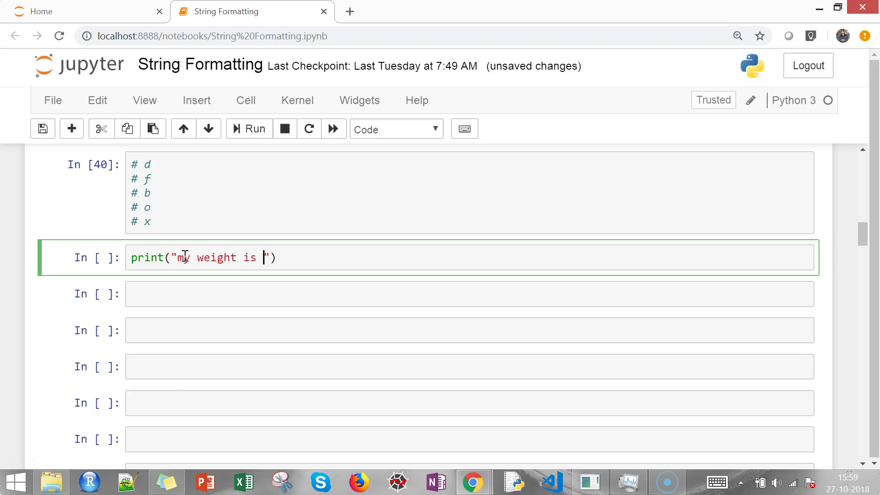
text({)
key(Right)
key(Right)
text(.)
text(format)
text((73)
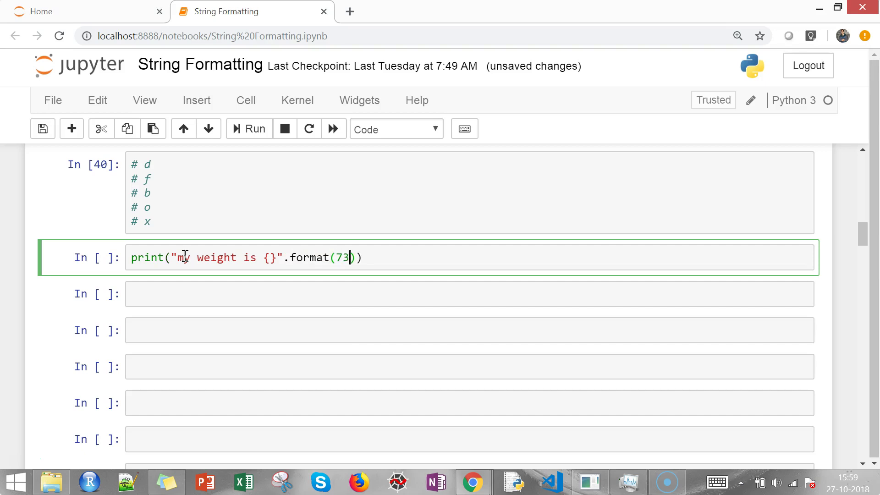
click(269, 258)
text(:)
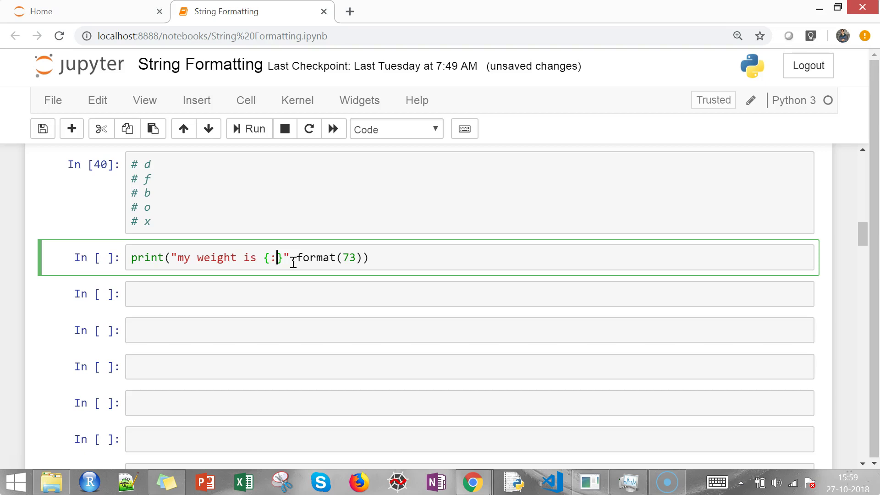
text(d)
key(shift+Return)
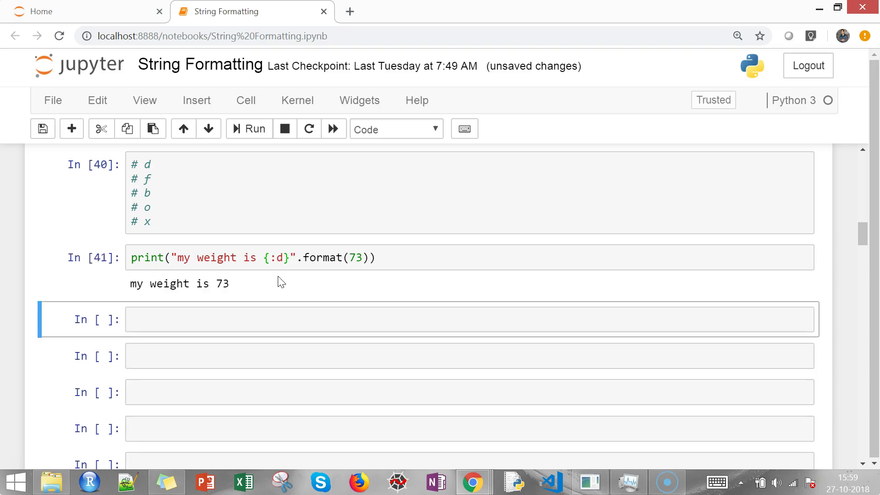
Copy the weight print line from cell 41 into the empty cell below.
click(391, 257)
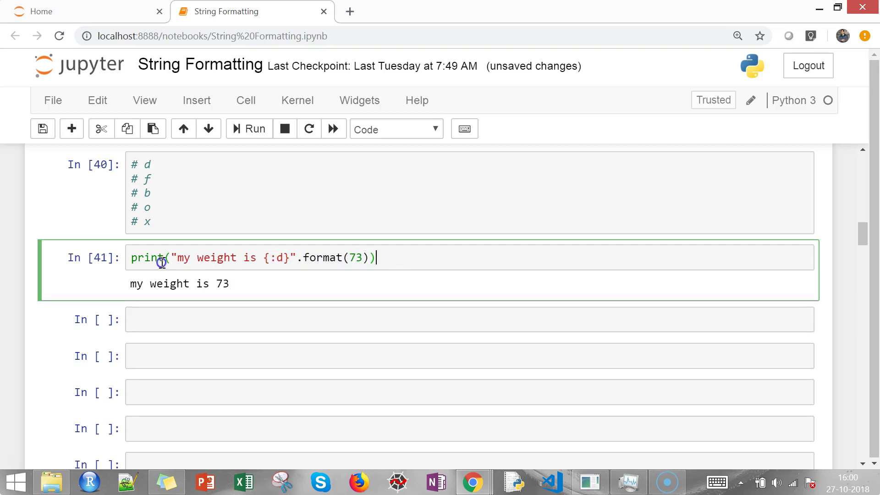
drag(161, 261, 122, 257)
key(ctrl+c)
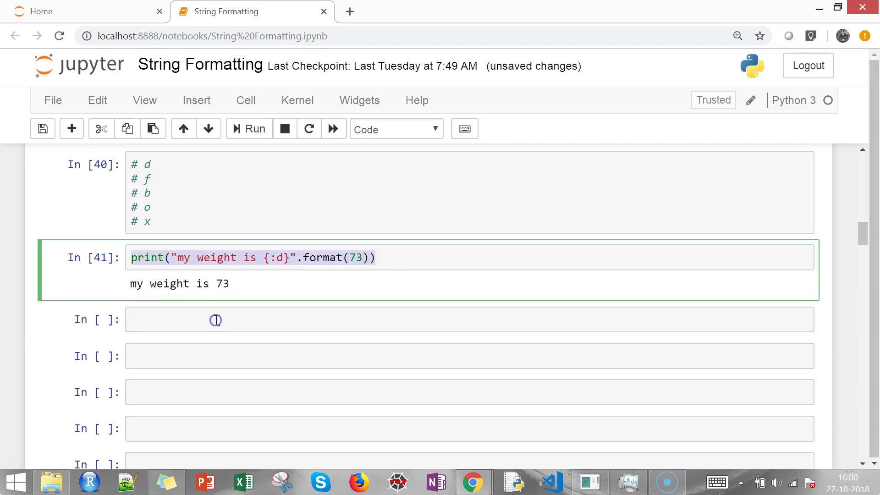
click(215, 320)
key(ctrl+v)
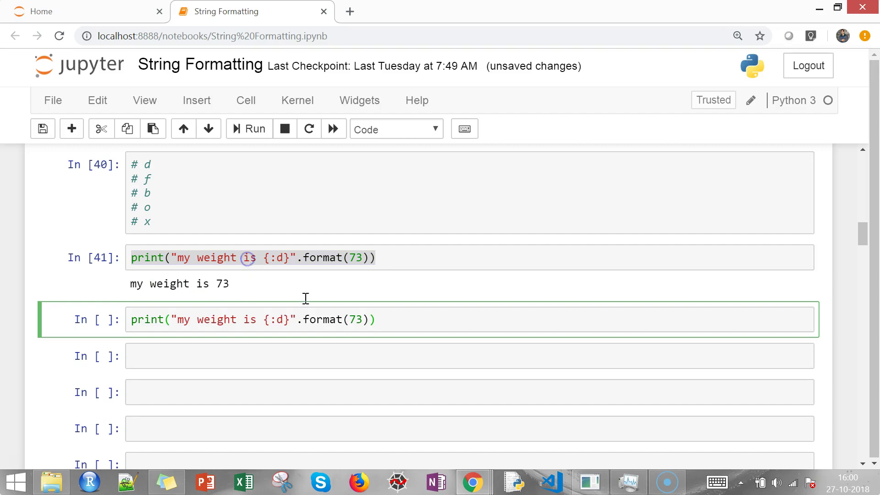
Edit the pasted line to "my weight is {0:d} and height is{1:f}".format(73,162.5).
click(364, 319)
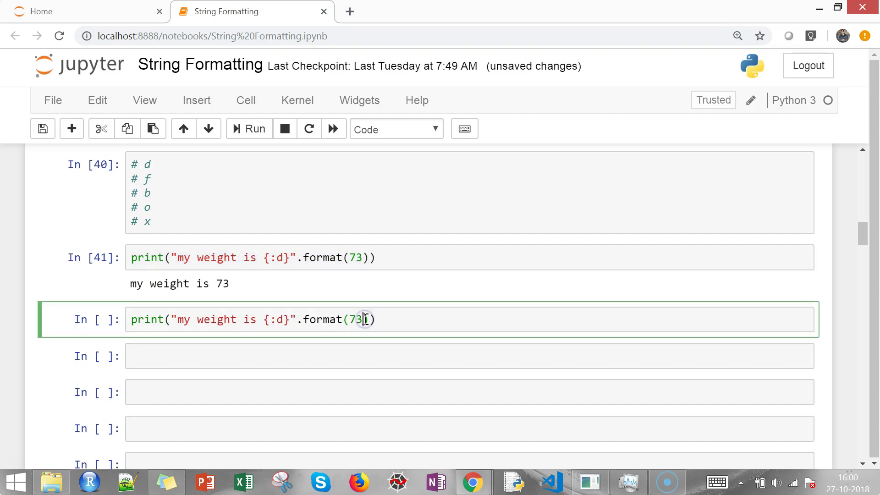
text(,162.)
text(1)
text(62.5)
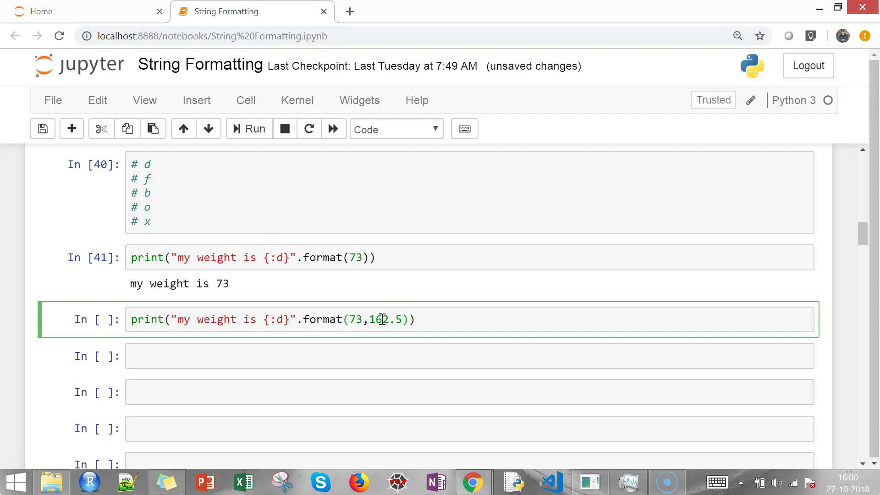
click(290, 320)
text({)
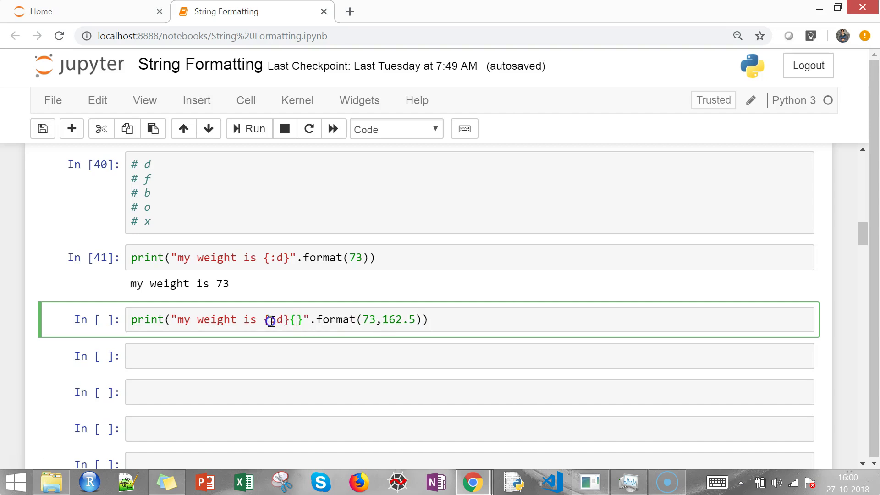
click(271, 320)
text(0)
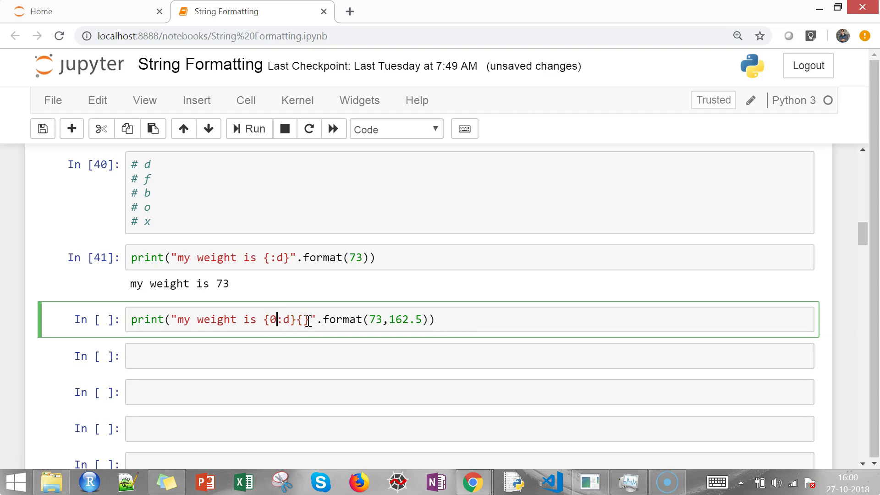
click(304, 319)
text(1)
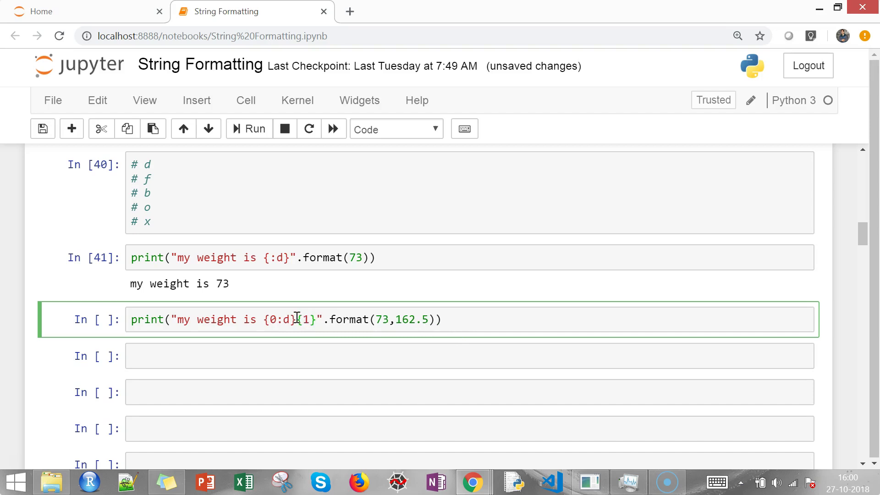
click(298, 319)
text(a)
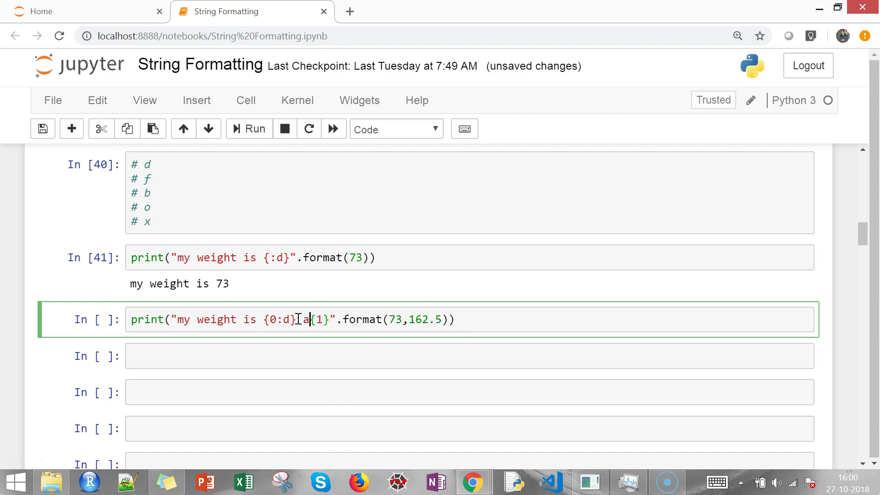
text(nd heigh)
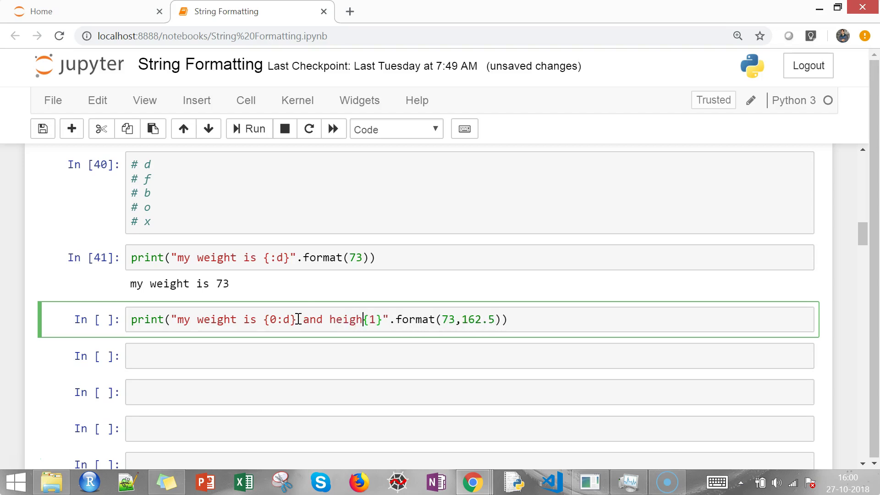
text(t is)
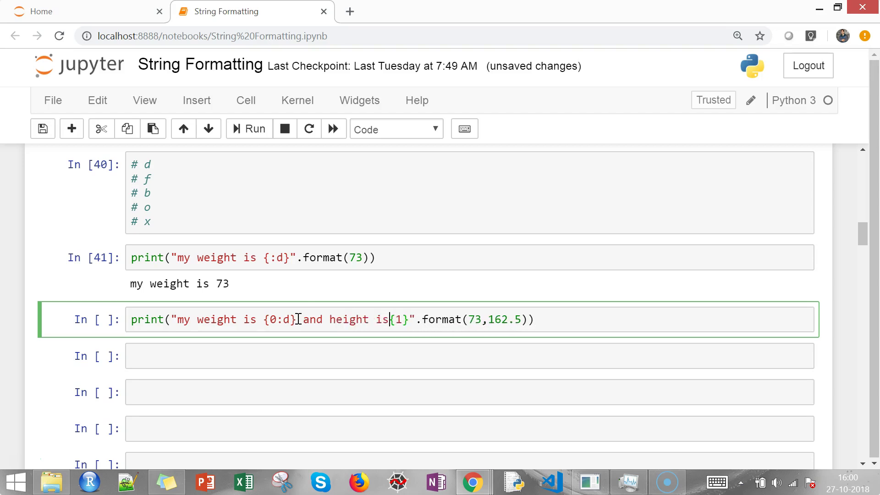
click(404, 320)
text(:)
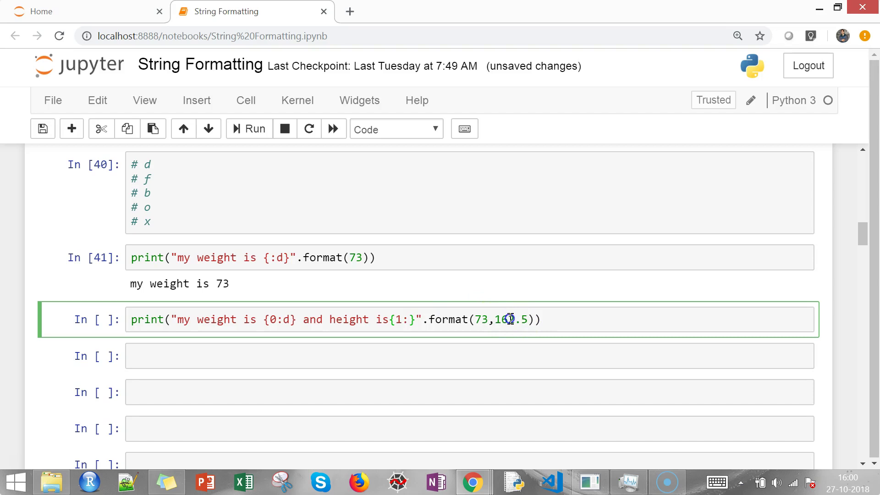
text(f)
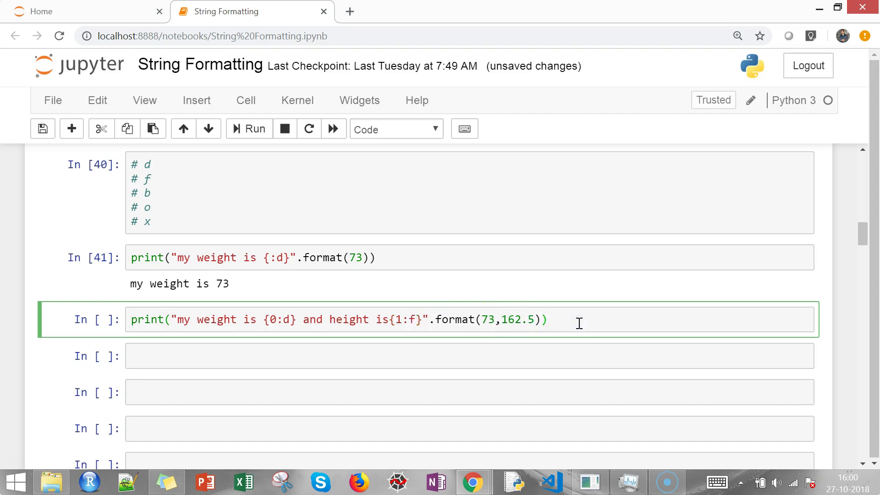
Run the weight-and-height cell, add the missing space before {1:f}, and rerun it.
key(shift+Return)
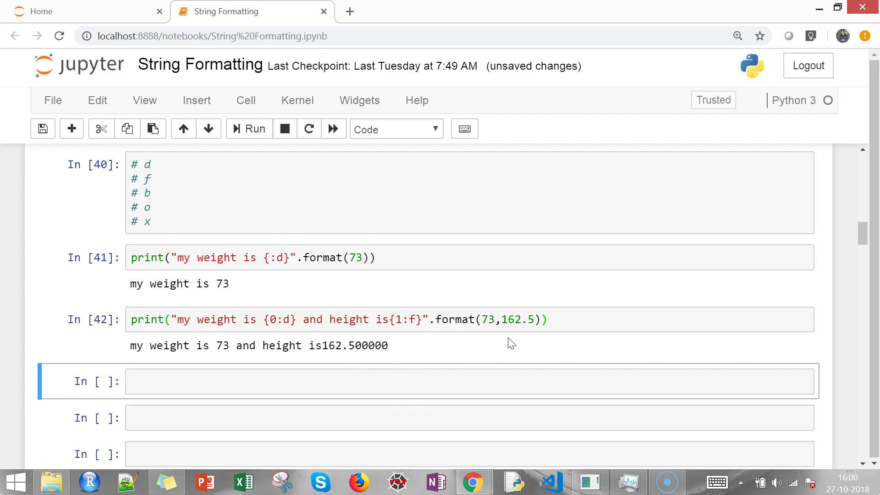
click(390, 320)
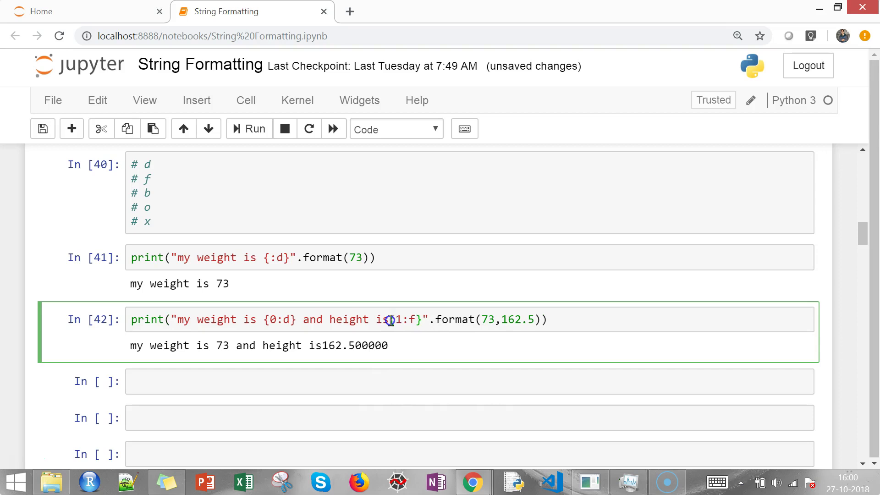
click(564, 321)
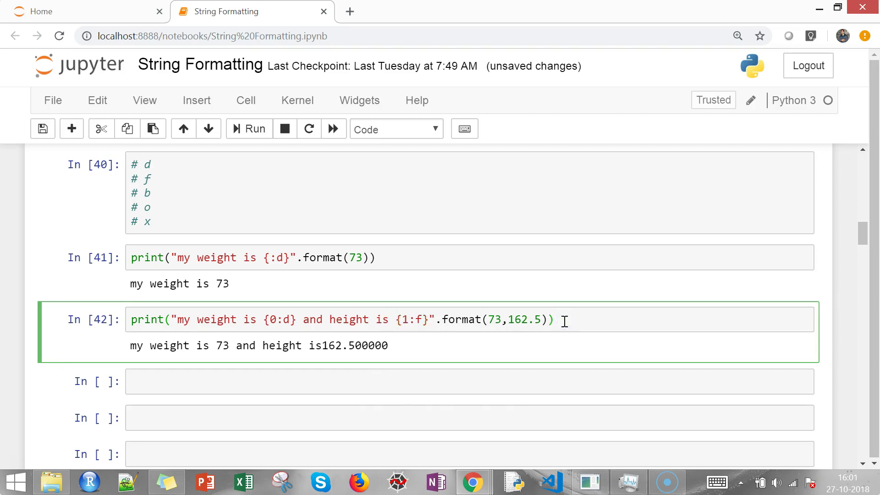
key(shift+Return)
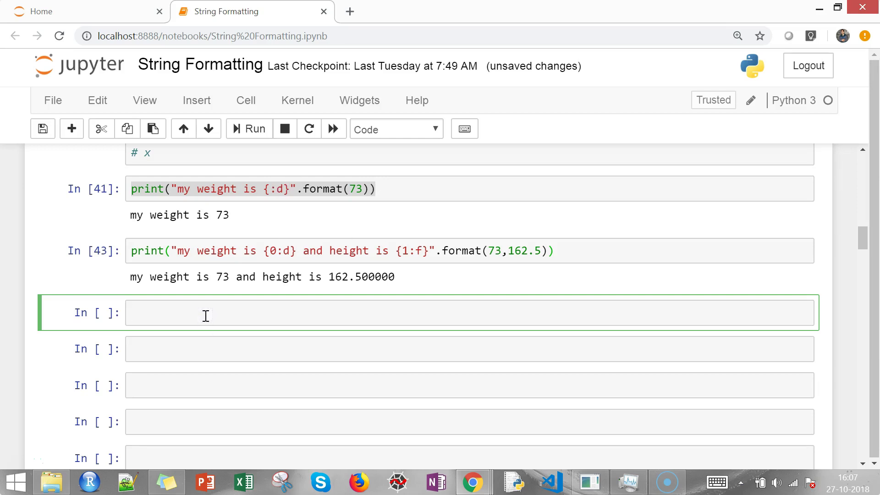
Paste the weight code and change its string to "my weight is {0:b} {0:o} {0:x}".
key(ctrl+v)
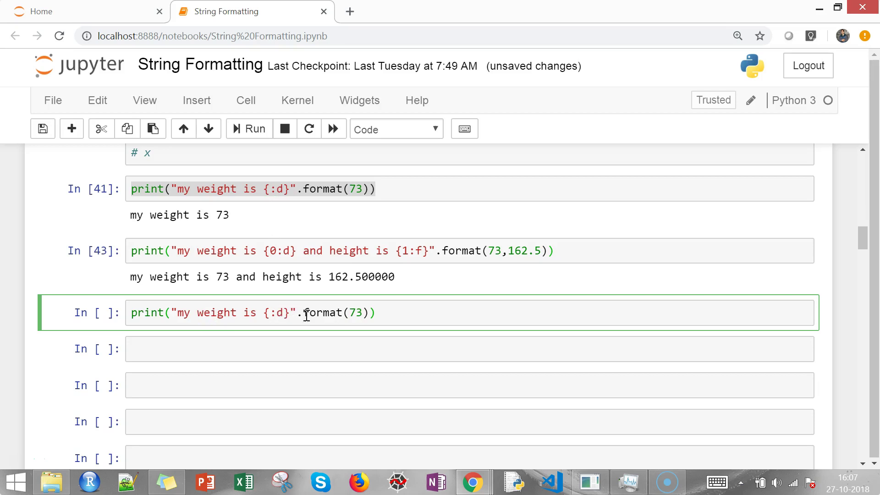
click(291, 314)
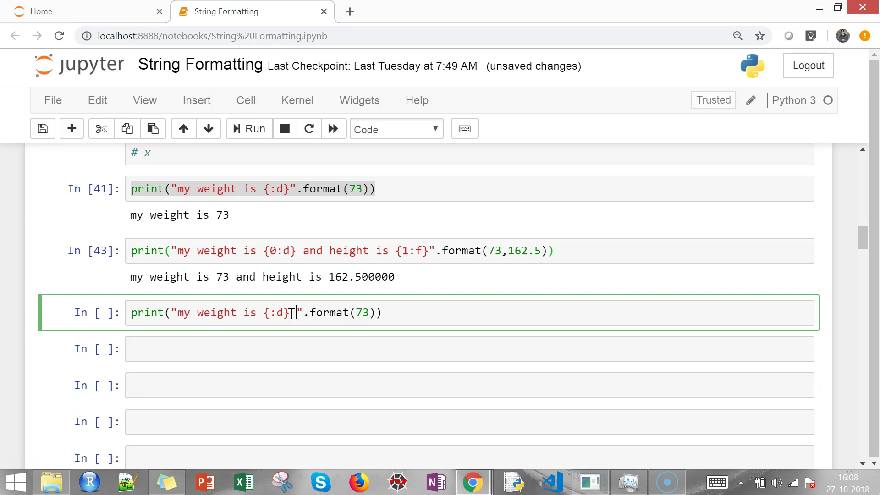
text({)
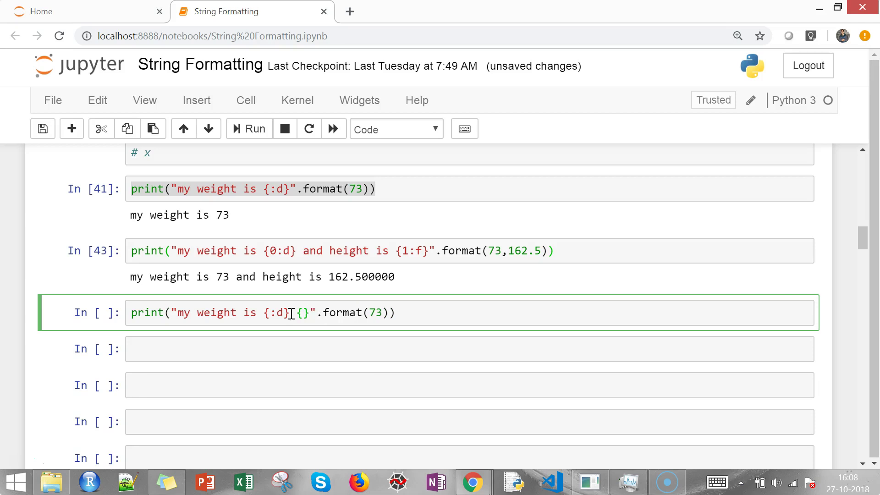
text(} {)
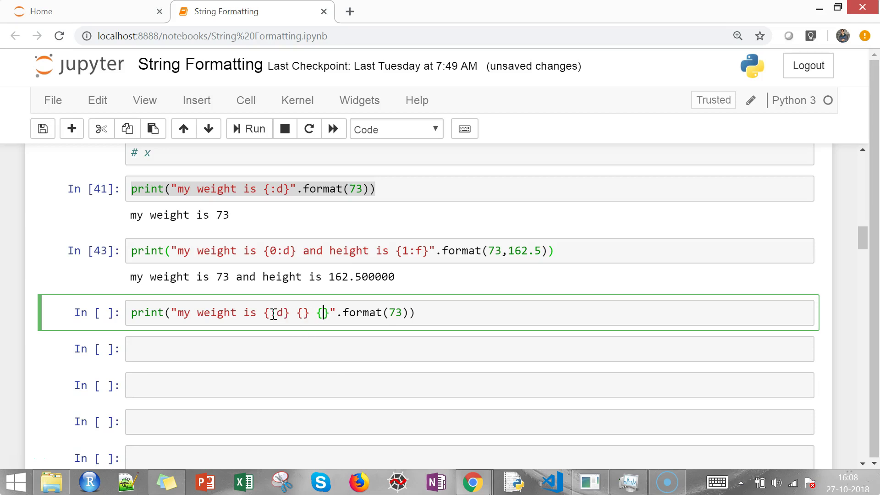
click(271, 314)
text(0)
click(309, 312)
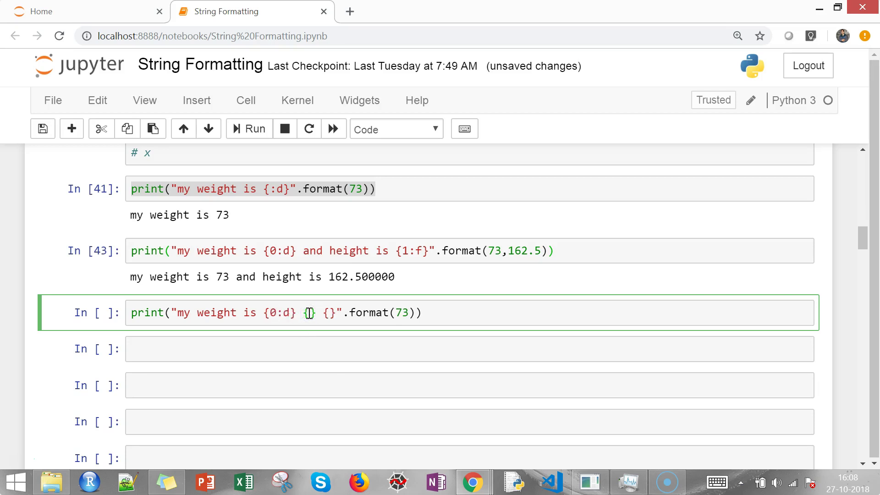
text(0)
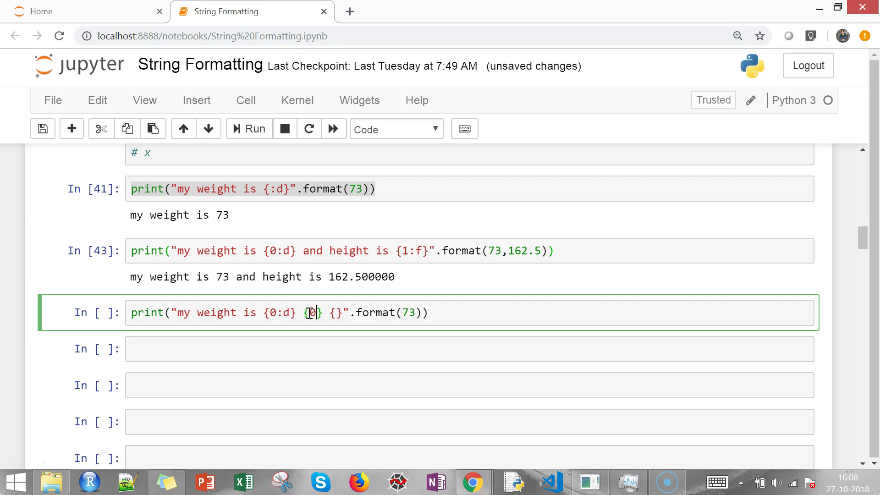
text(:)
click(342, 313)
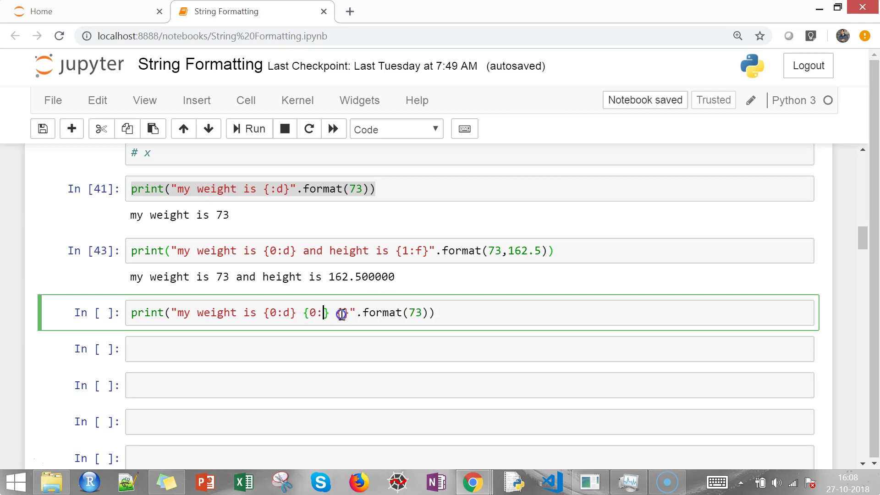
text(0:)
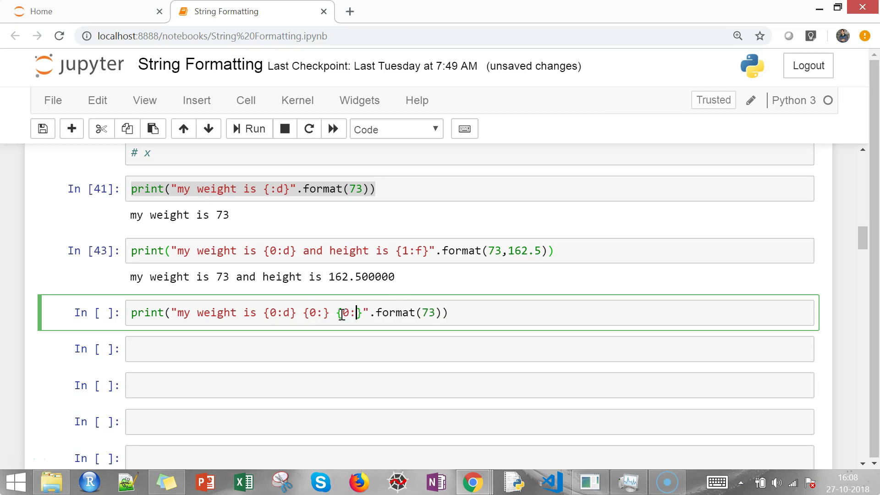
click(290, 313)
key(BackSpace)
text(b)
text(o)
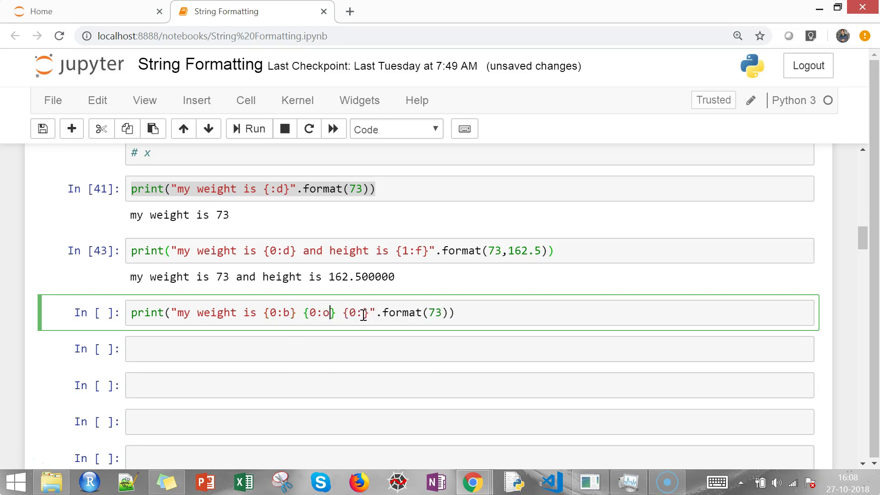
click(363, 313)
text(x)
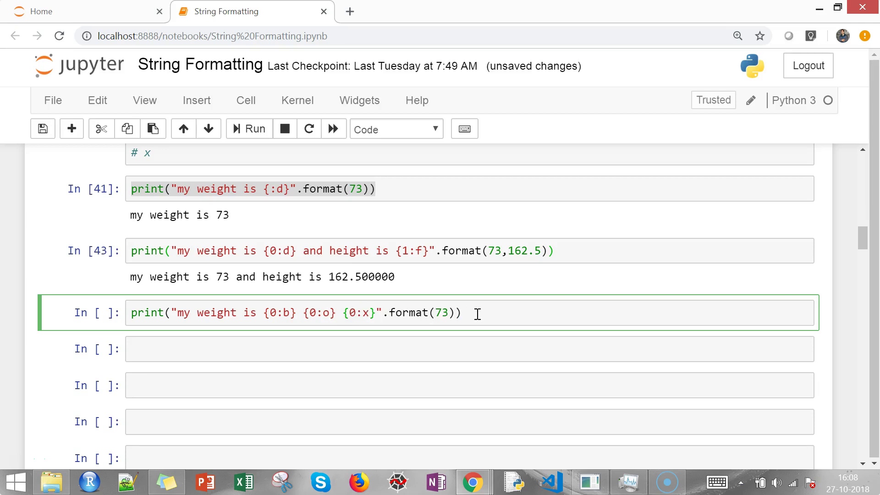
click(478, 314)
click(487, 318)
key(shift+Return)
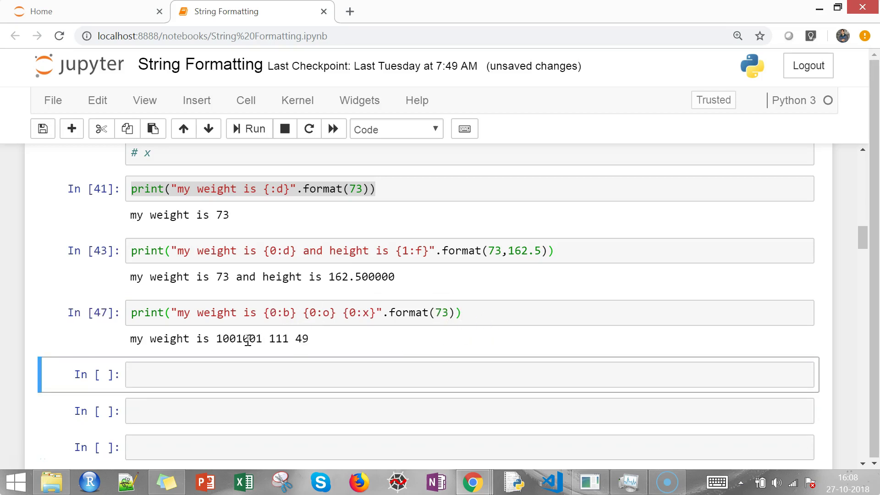
drag(216, 338, 311, 339)
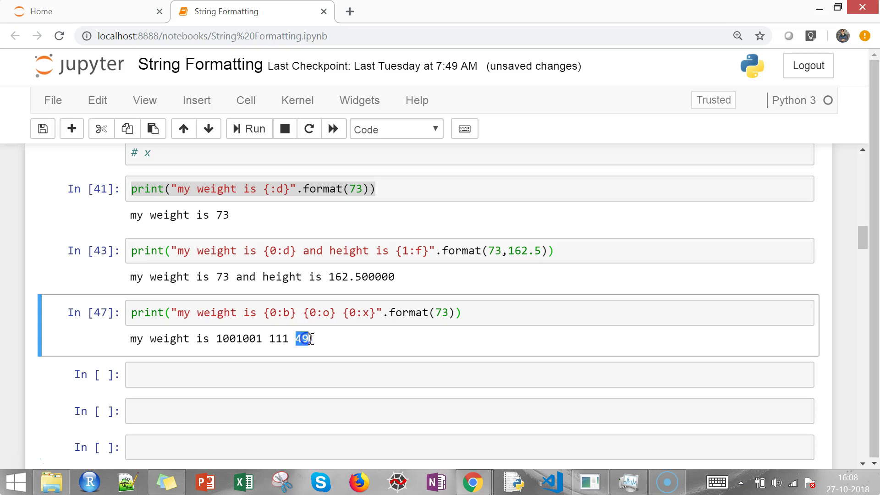
click(317, 338)
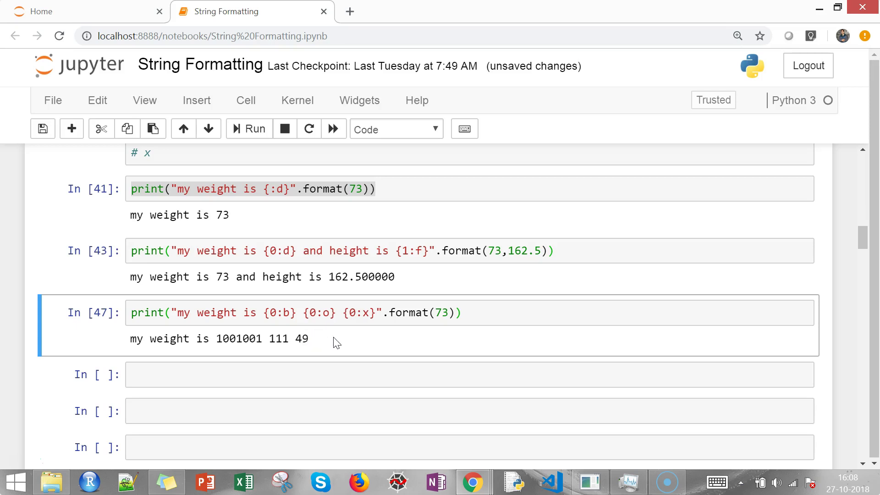